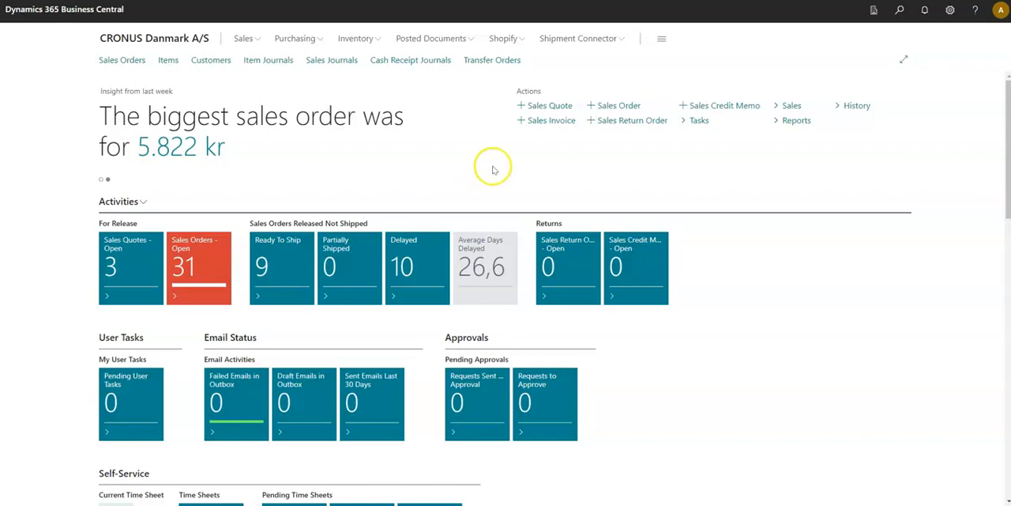
Search for "Shipment settings" and open the Shipment Settings page
{"action": "left_click", "coordinate": [601, 45]}
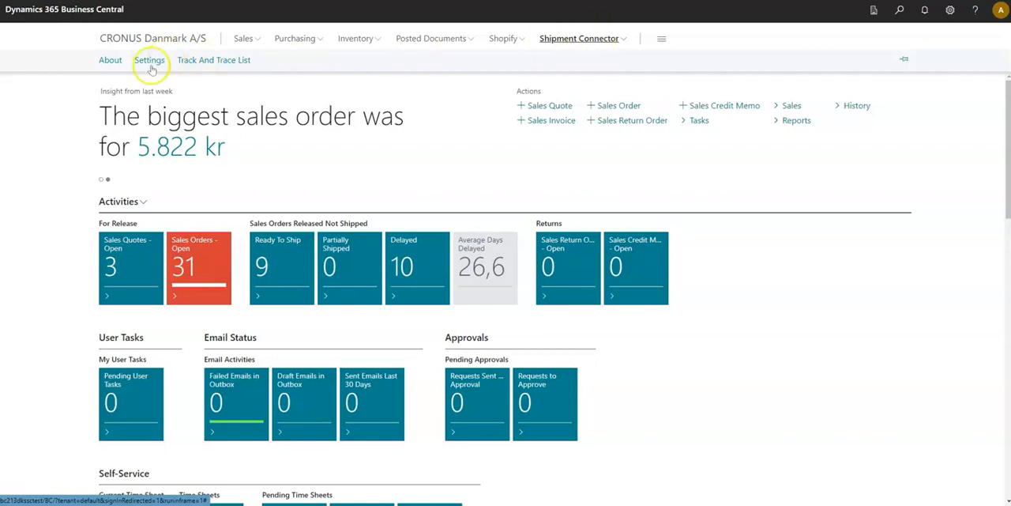
{"action": "left_click", "coordinate": [899, 10]}
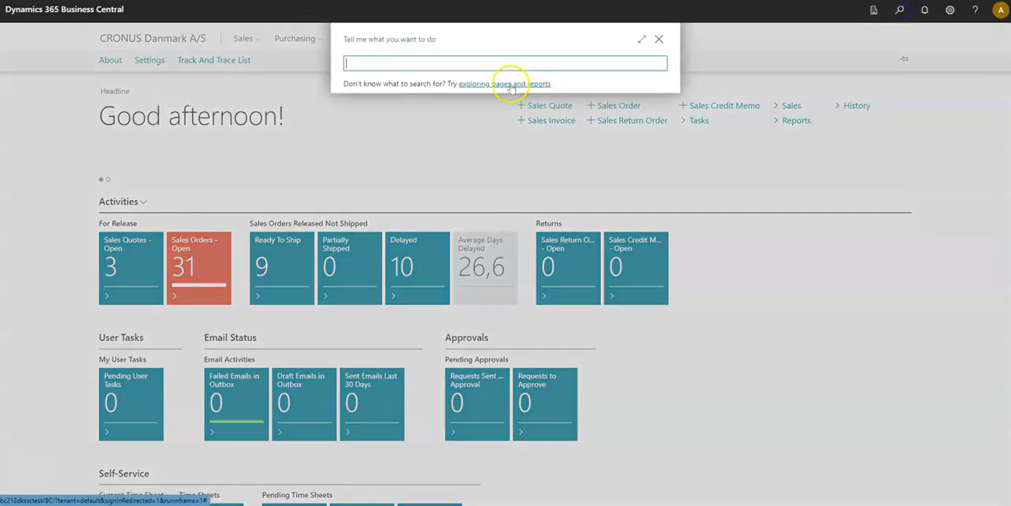
{"action": "type", "text": "Shipment s"}
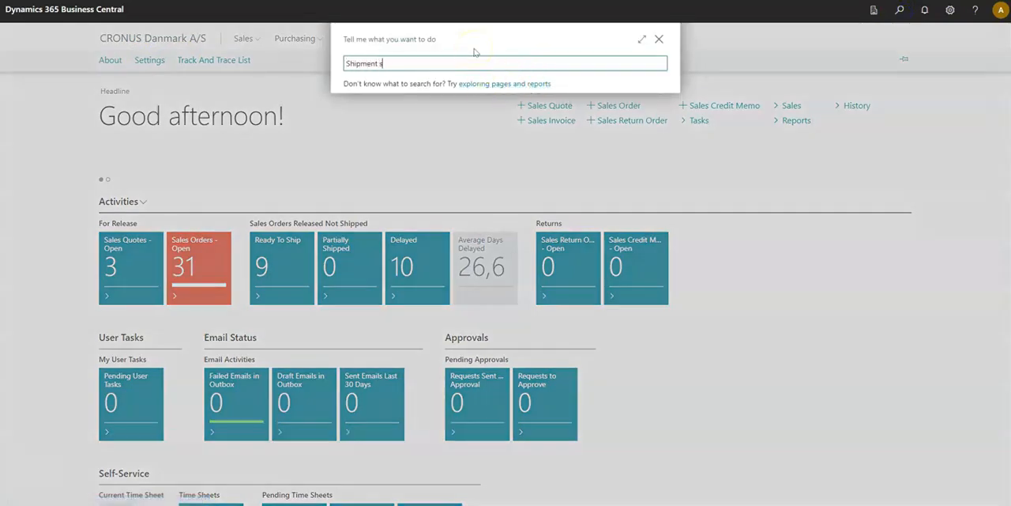
{"action": "type", "text": "ettings"}
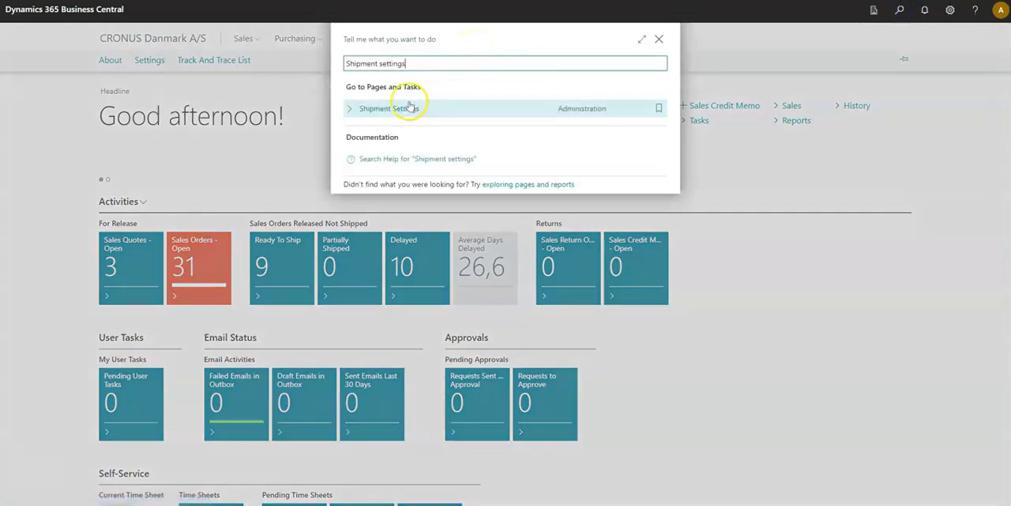
{"action": "left_click", "coordinate": [407, 106]}
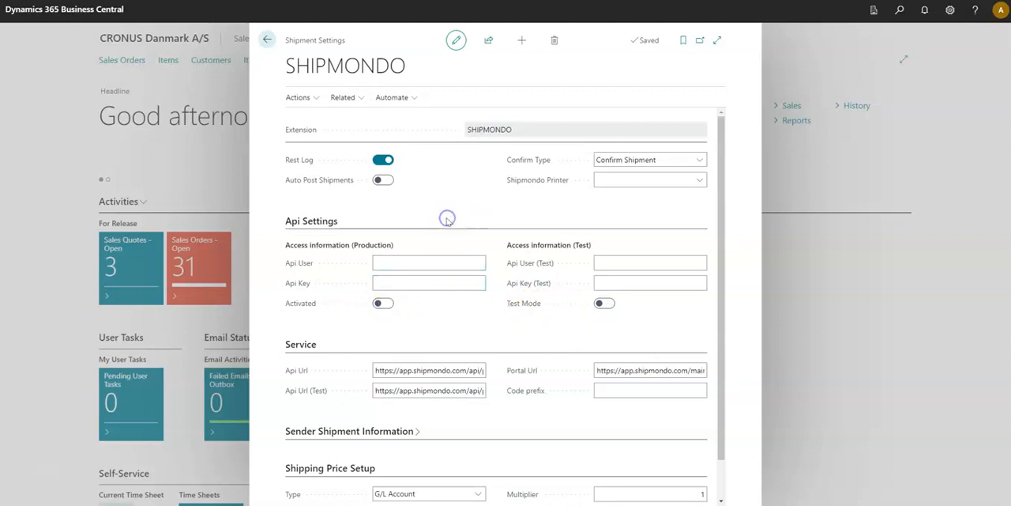
Switch to the Shipmondo web portal and open its API access settings
{"action": "left_click", "coordinate": [415, 263]}
{"action": "left_click", "coordinate": [443, 235]}
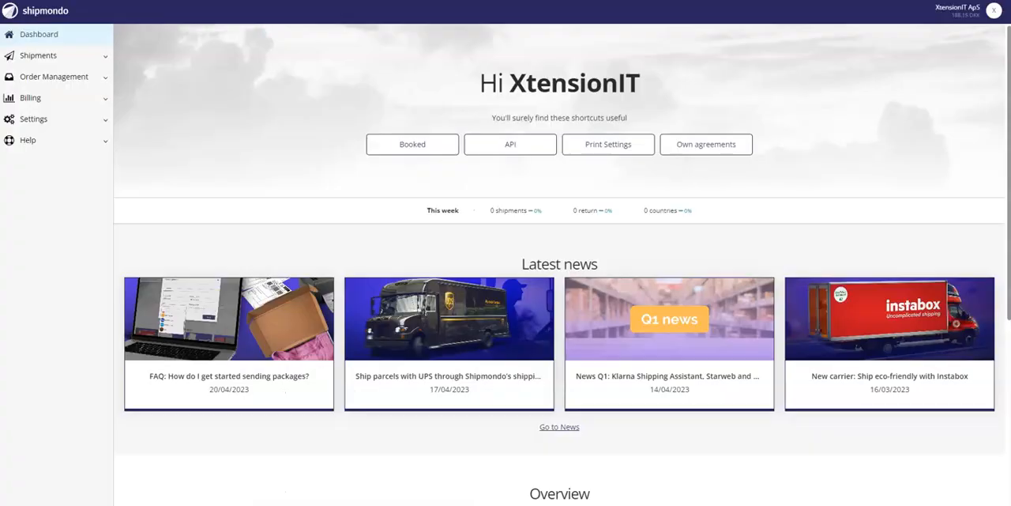
{"action": "left_click", "coordinate": [73, 121]}
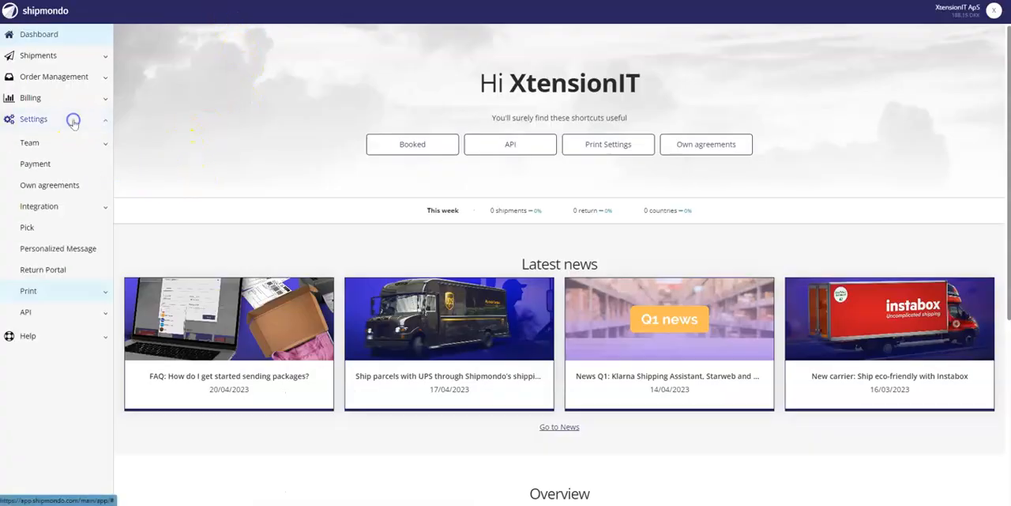
{"action": "left_click", "coordinate": [73, 313]}
{"action": "left_click", "coordinate": [68, 335]}
Copy the API user and API key from Shipmondo into the production access fields of the Business Central shipment settings
{"action": "left_click", "coordinate": [315, 112]}
{"action": "left_click_drag", "start_coordinate": [314, 107], "coordinate": [138, 93]}
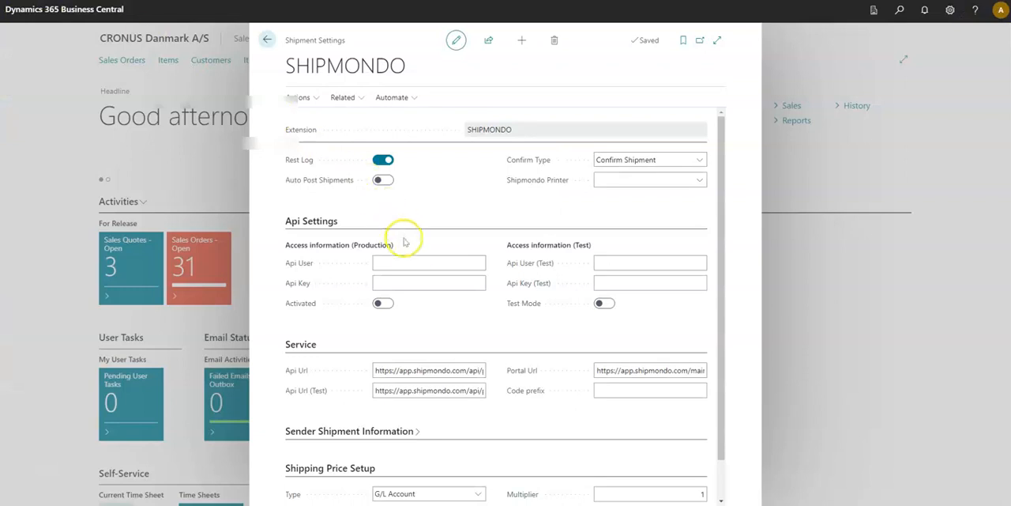
{"action": "left_click", "coordinate": [413, 262]}
{"action": "key", "text": "ctrl+v"}
{"action": "left_click", "coordinate": [435, 282]}
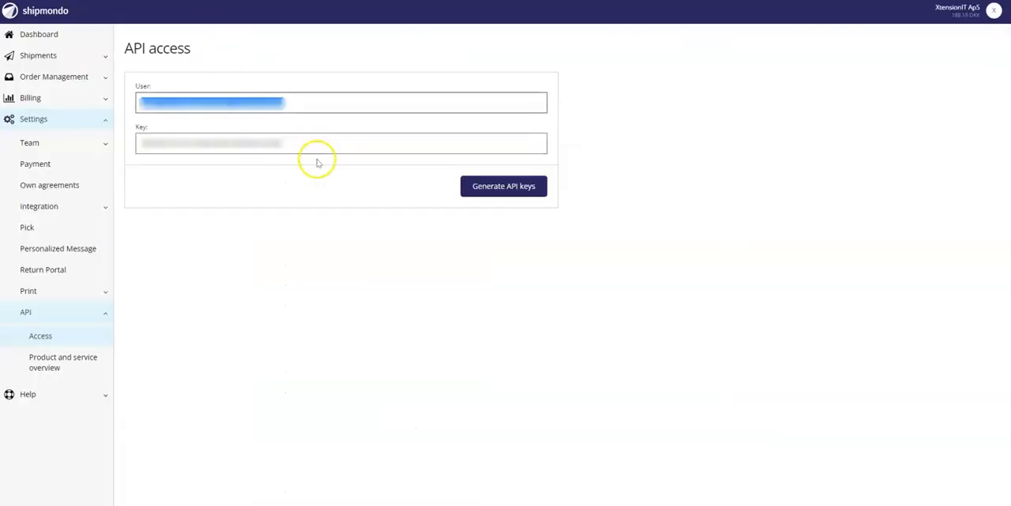
{"action": "left_click_drag", "start_coordinate": [316, 150], "coordinate": [121, 141]}
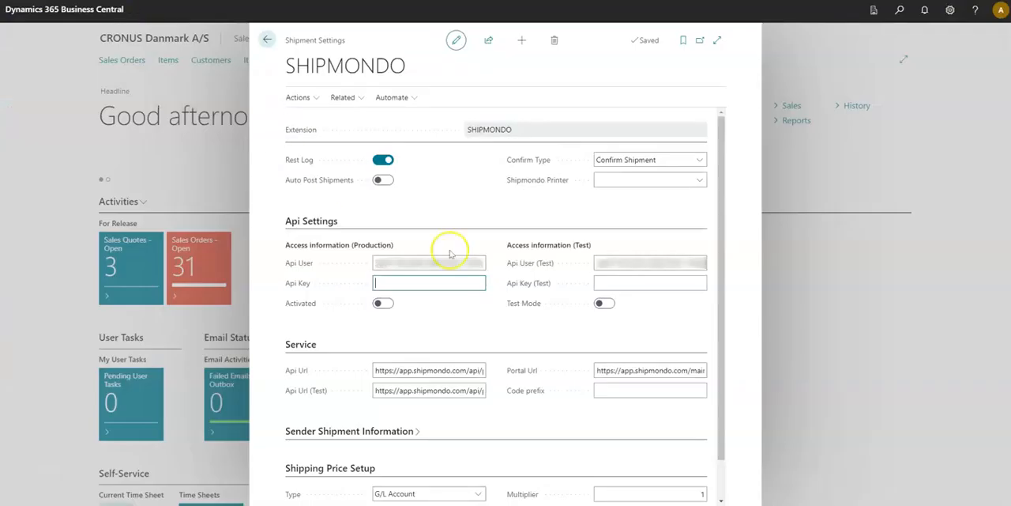
{"action": "left_click", "coordinate": [441, 282]}
{"action": "key", "text": "ctrl+v"}
{"action": "left_click", "coordinate": [426, 328]}
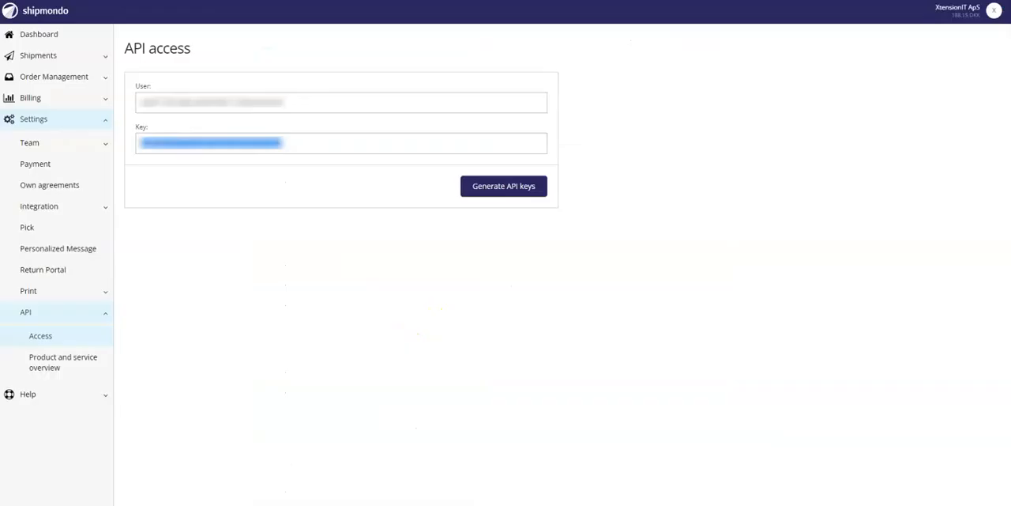
Copy the API user and API key from the Shipmondo portal into the Shipmondo desktop app's settings and save them
{"action": "left_click_drag", "start_coordinate": [314, 102], "coordinate": [141, 100]}
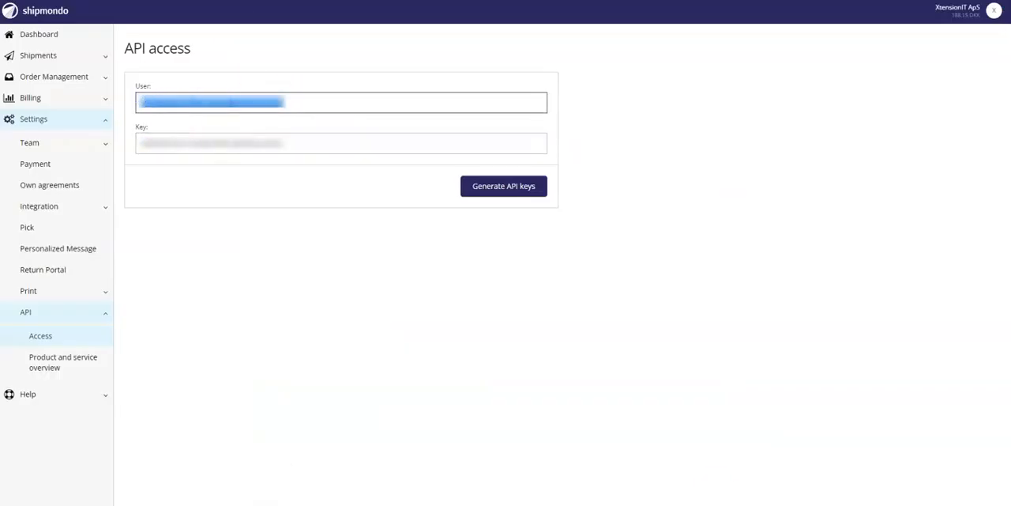
{"action": "left_click", "coordinate": [664, 504]}
{"action": "left_click", "coordinate": [540, 175]}
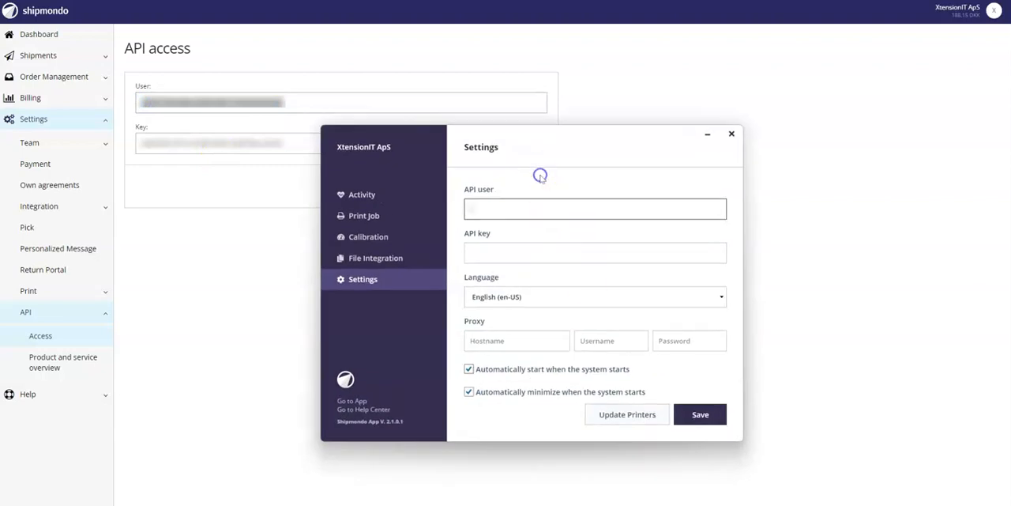
{"action": "key", "text": "ctrl+v"}
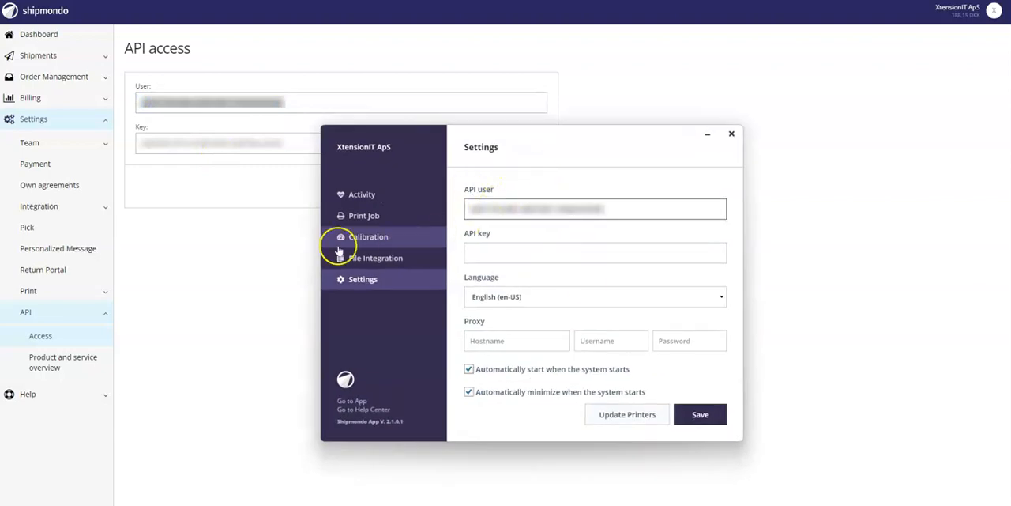
{"action": "left_click", "coordinate": [292, 147]}
{"action": "left_click_drag", "start_coordinate": [292, 147], "coordinate": [135, 145]}
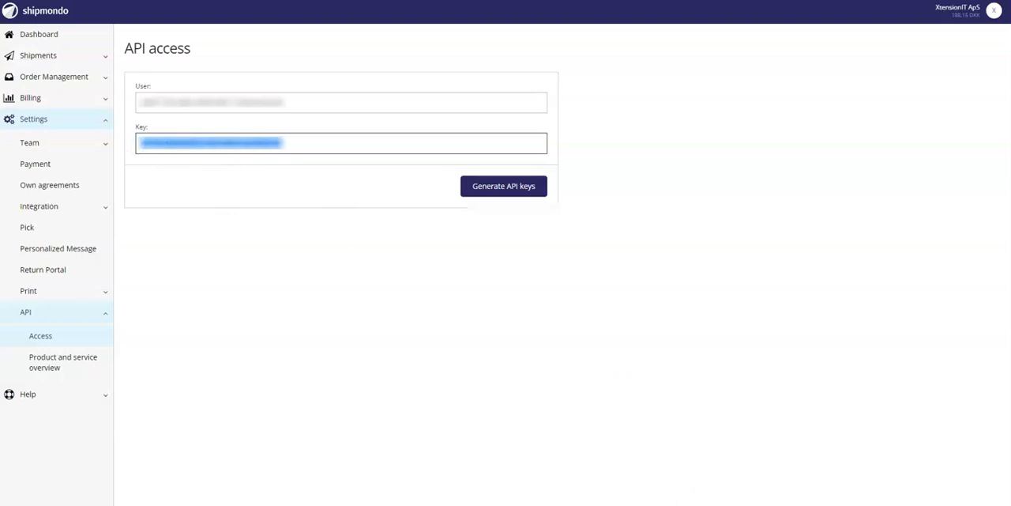
{"action": "left_click", "coordinate": [666, 492]}
{"action": "left_click", "coordinate": [549, 252]}
{"action": "key", "text": "ctrl+v"}
{"action": "left_click", "coordinate": [271, 296]}
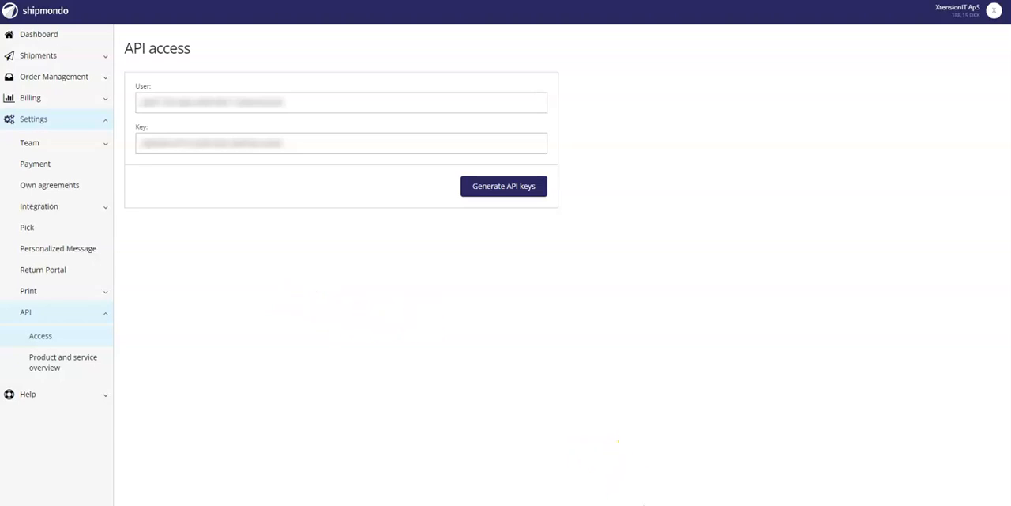
{"action": "left_click", "coordinate": [700, 414]}
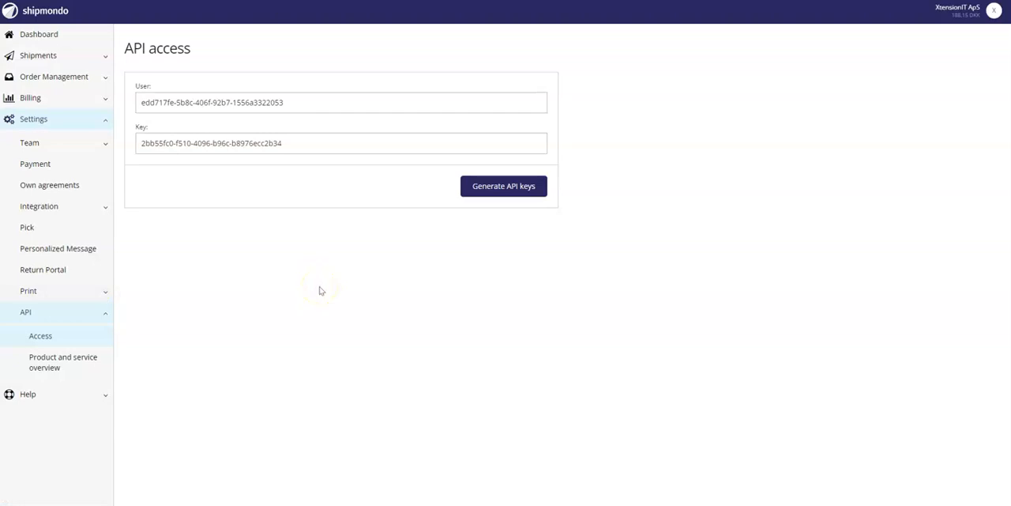
Add a new printer in the Shipmondo portal's print settings, named "PDF test printer", on computer JLA-WIN11
{"action": "left_click", "coordinate": [64, 292]}
{"action": "left_click", "coordinate": [53, 335]}
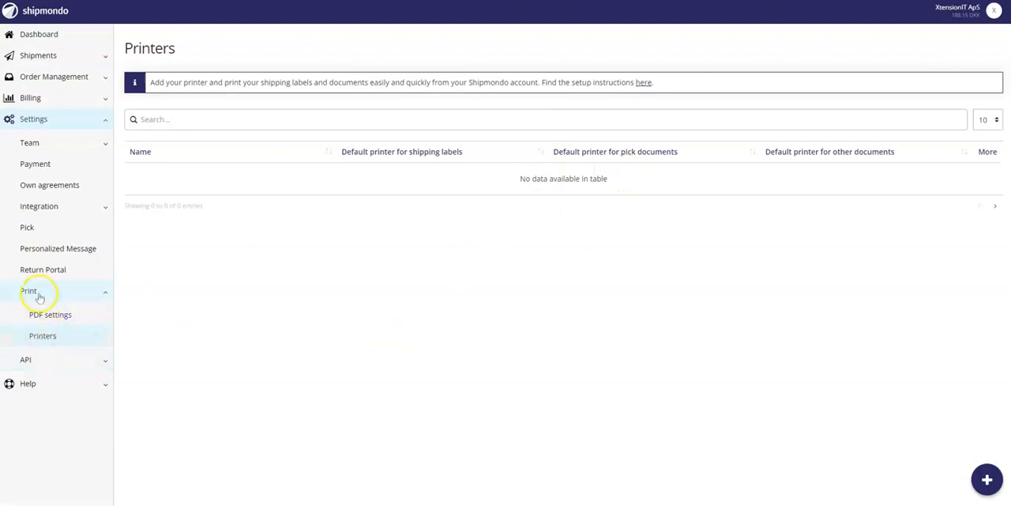
{"action": "left_click", "coordinate": [987, 479]}
{"action": "left_click", "coordinate": [445, 87]}
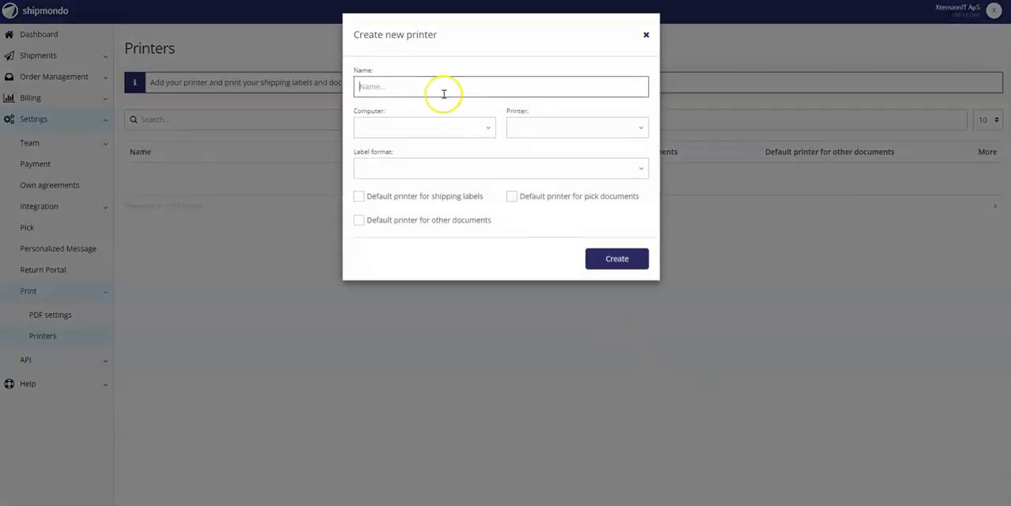
{"action": "type", "text": "PDF test printer"}
{"action": "left_click", "coordinate": [466, 128]}
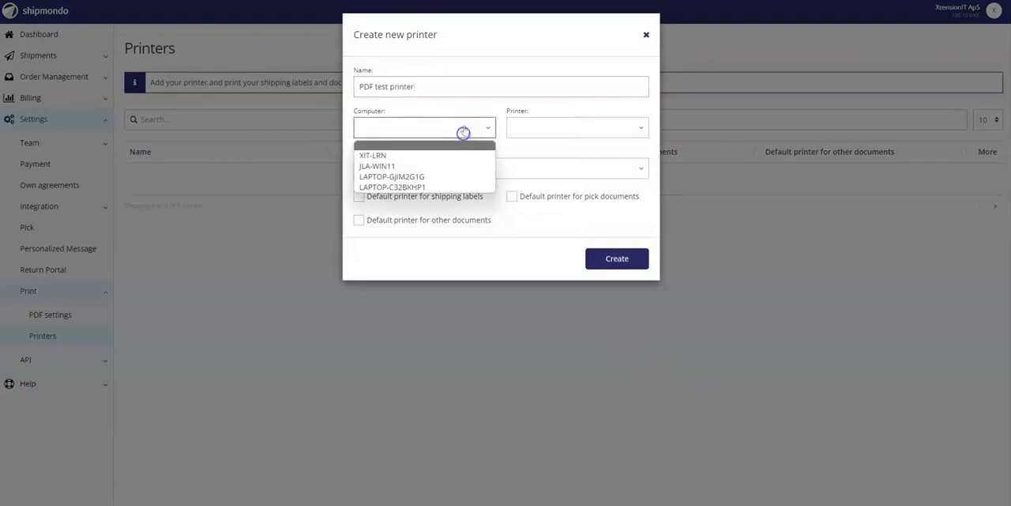
{"action": "left_click", "coordinate": [403, 166]}
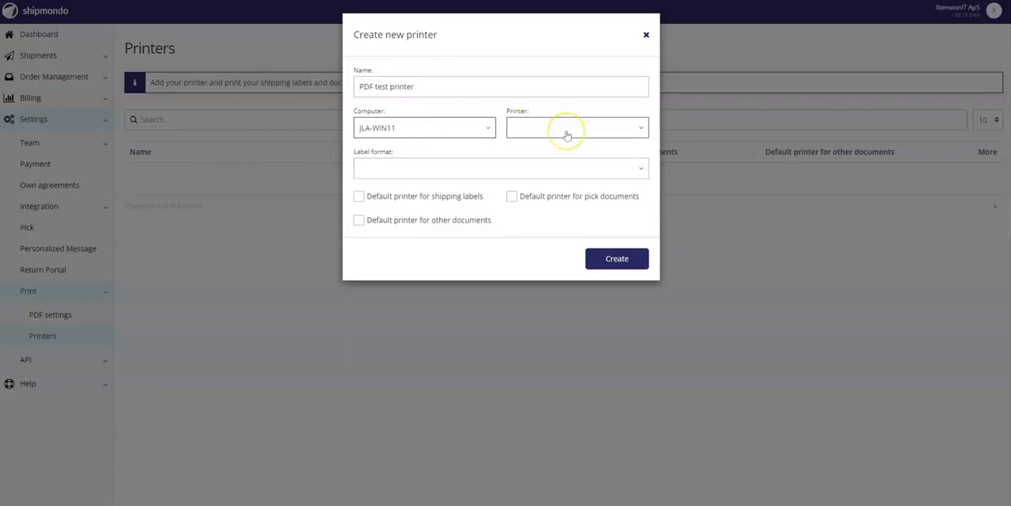
Assign Microsoft Print to PDF with label format A4, make it the default for shipping labels, and create the printer
{"action": "left_click", "coordinate": [569, 131]}
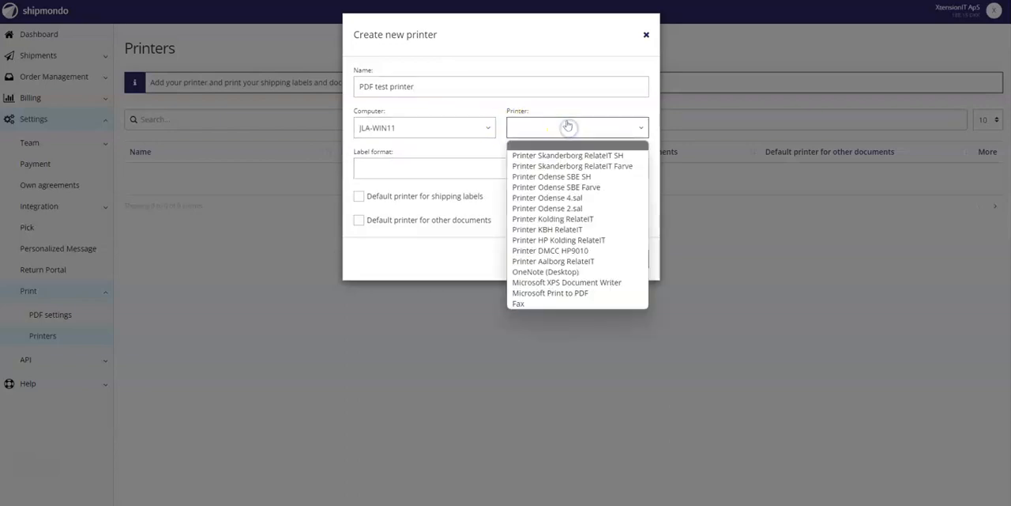
{"action": "left_click", "coordinate": [574, 293]}
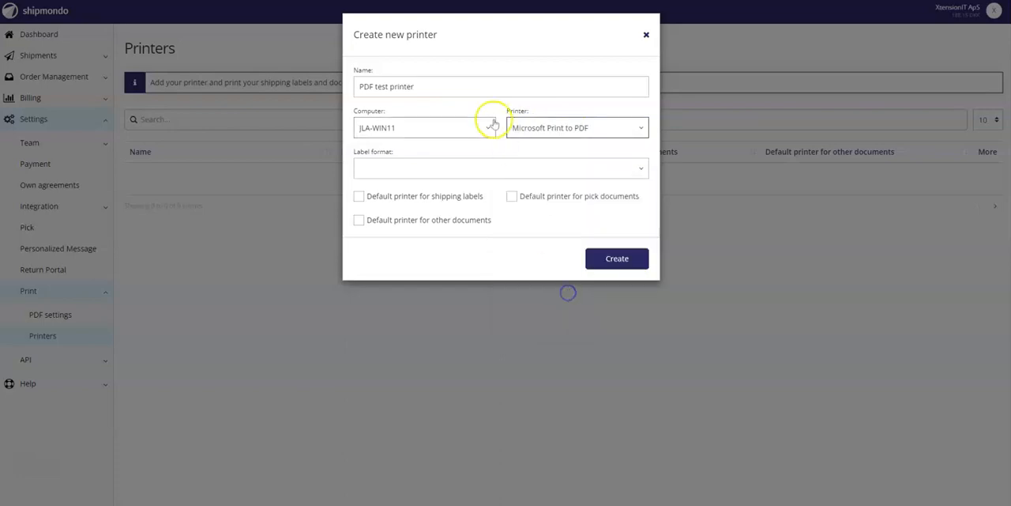
{"action": "left_click", "coordinate": [437, 166]}
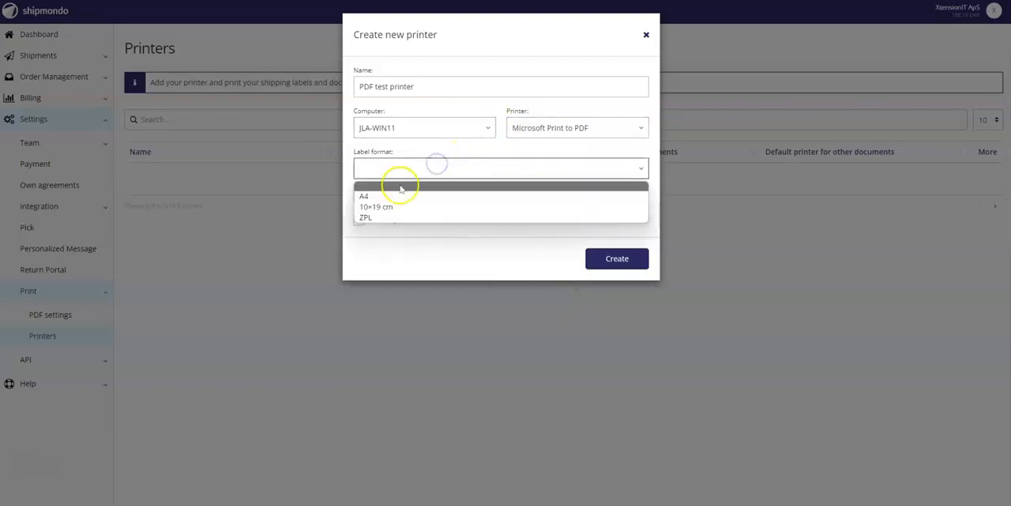
{"action": "left_click", "coordinate": [364, 197]}
{"action": "left_click", "coordinate": [427, 196]}
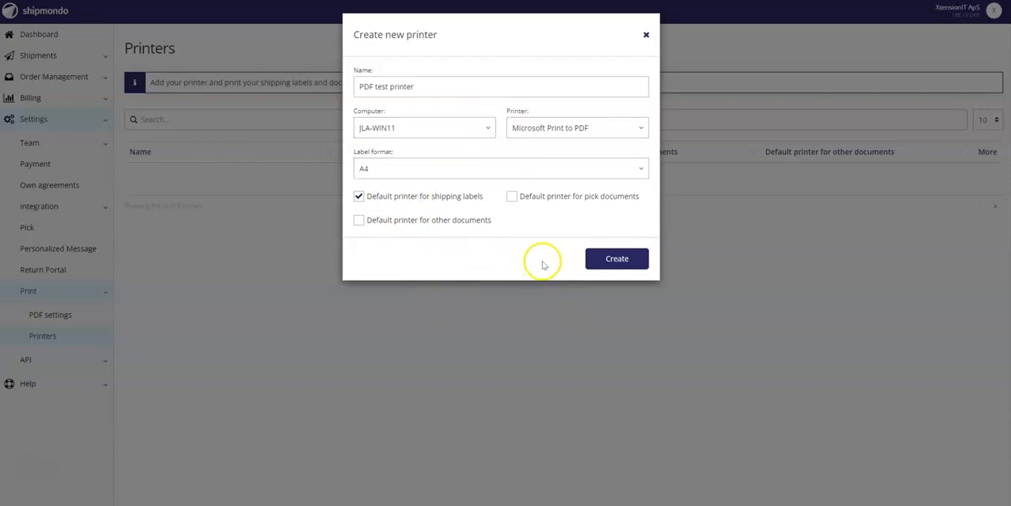
{"action": "left_click", "coordinate": [616, 259]}
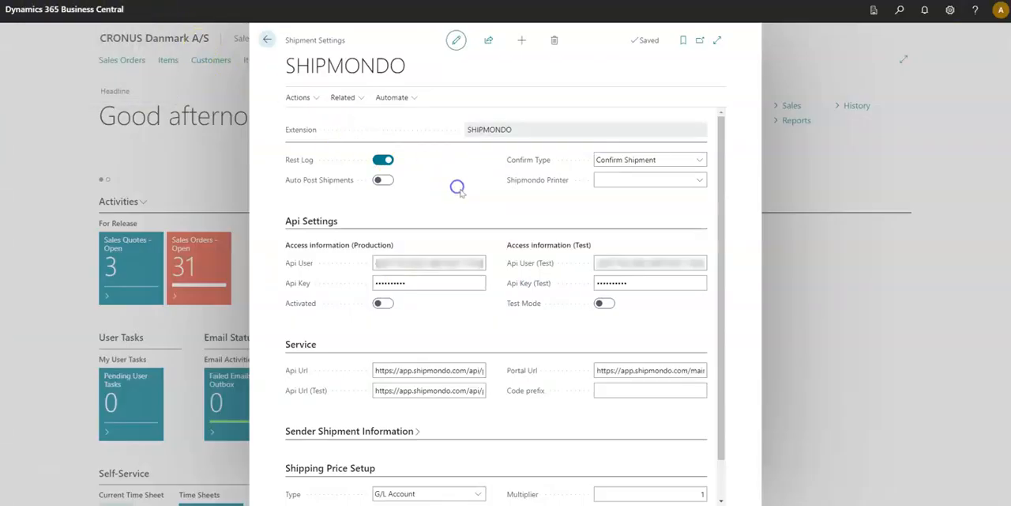
Turn on Test Mode and activate the Shipmondo connection in the Business Central shipment settings
{"action": "left_click", "coordinate": [602, 305]}
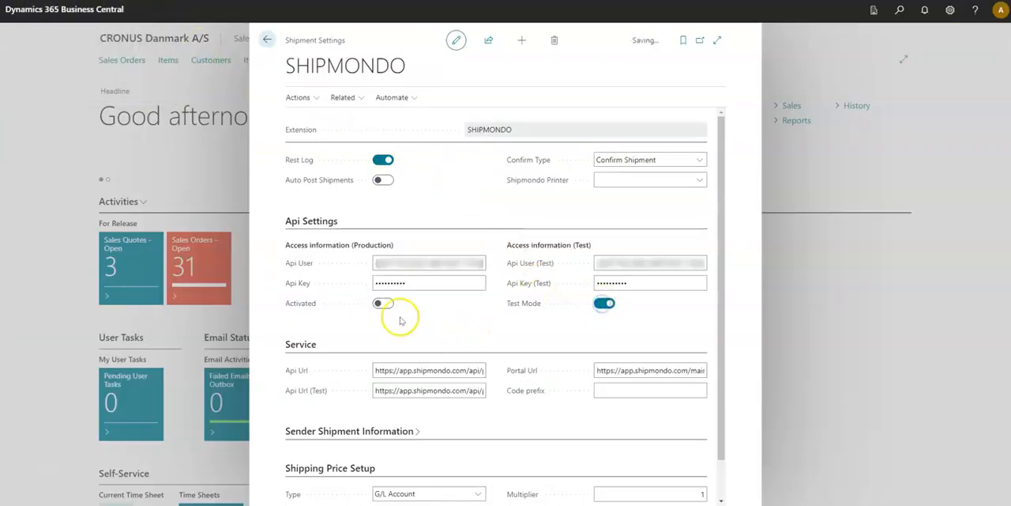
{"action": "left_click", "coordinate": [380, 304]}
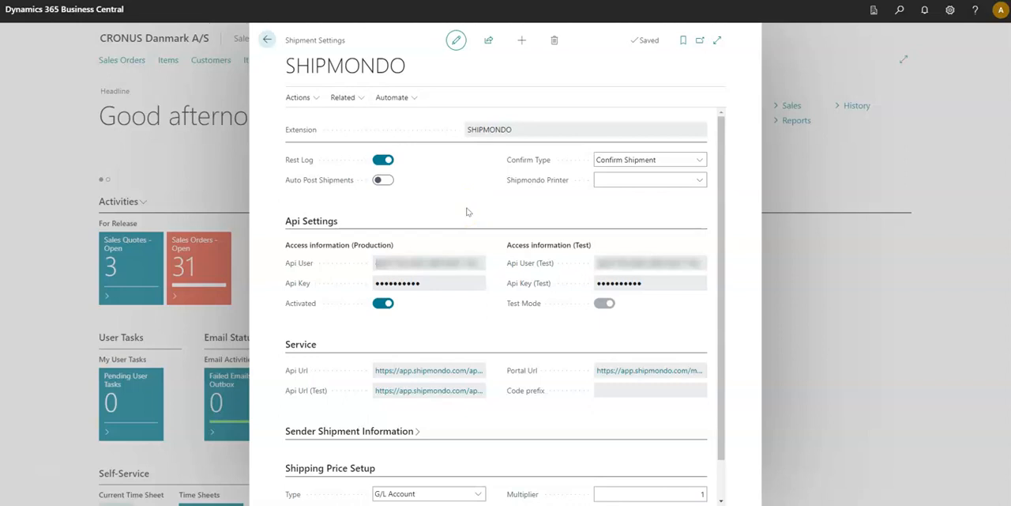
Add country code SE to the recipient countries and return to the shipment settings
{"action": "left_click", "coordinate": [354, 98]}
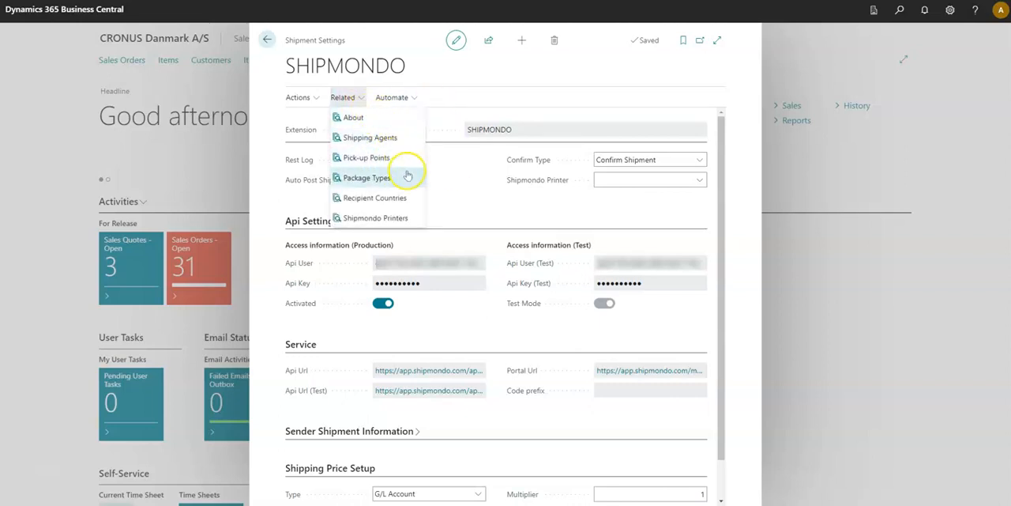
{"action": "left_click", "coordinate": [405, 198]}
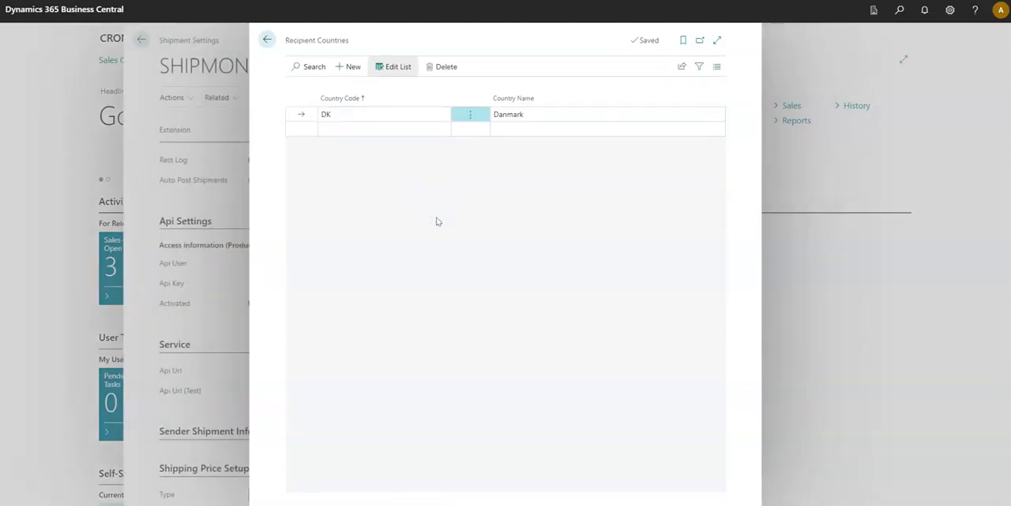
{"action": "left_click", "coordinate": [375, 131]}
{"action": "type", "text": "SE"}
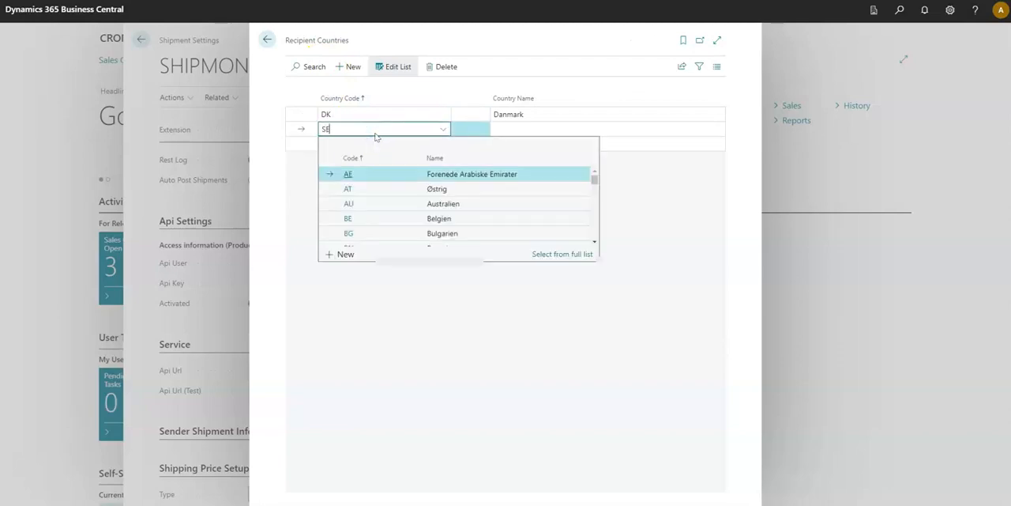
{"action": "left_click", "coordinate": [388, 192]}
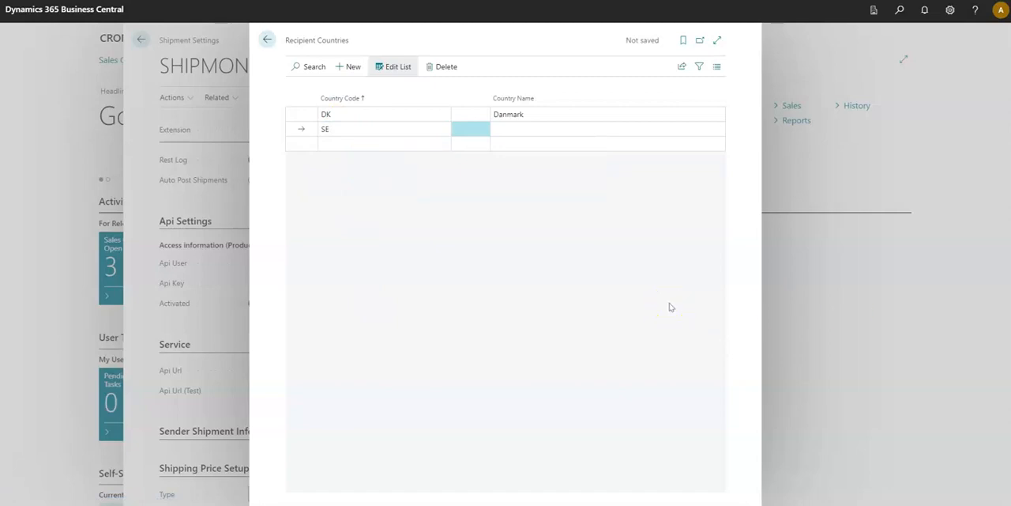
{"action": "left_click", "coordinate": [528, 124]}
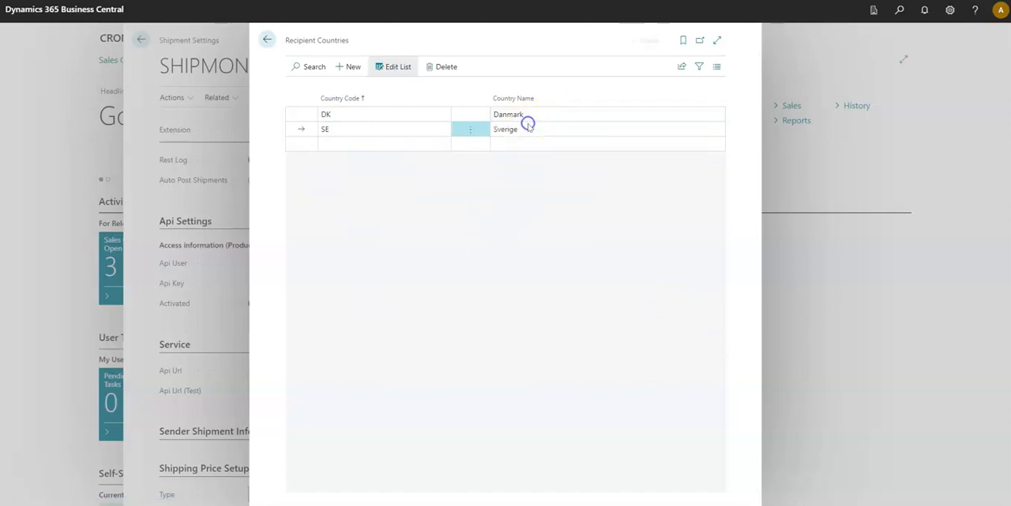
{"action": "left_click", "coordinate": [405, 220]}
{"action": "left_click", "coordinate": [267, 39]}
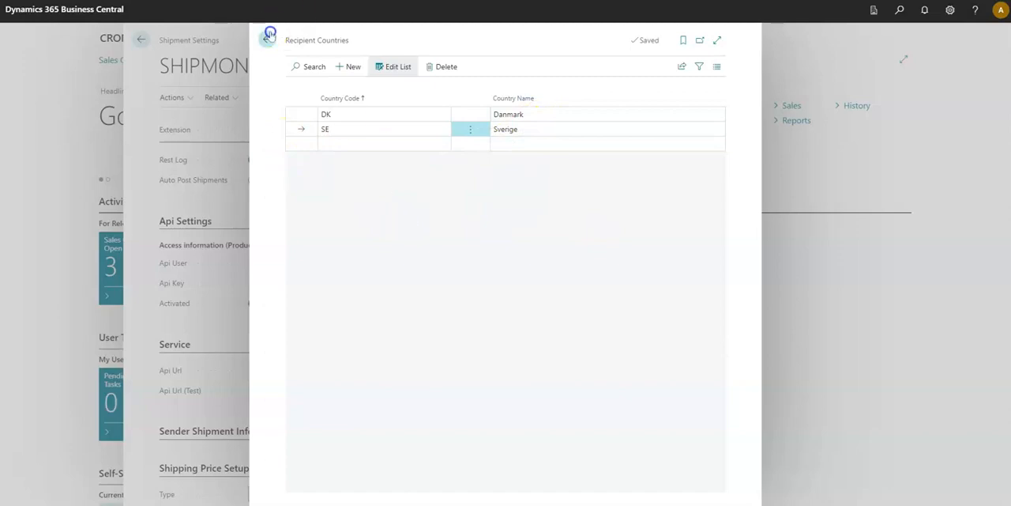
{"action": "left_click", "coordinate": [328, 121]}
Download the Shipmondo dataset into the shipment settings and assign PDF Printer Test on JLA-WIN11 as the Shipmondo printer
{"action": "left_click", "coordinate": [298, 97]}
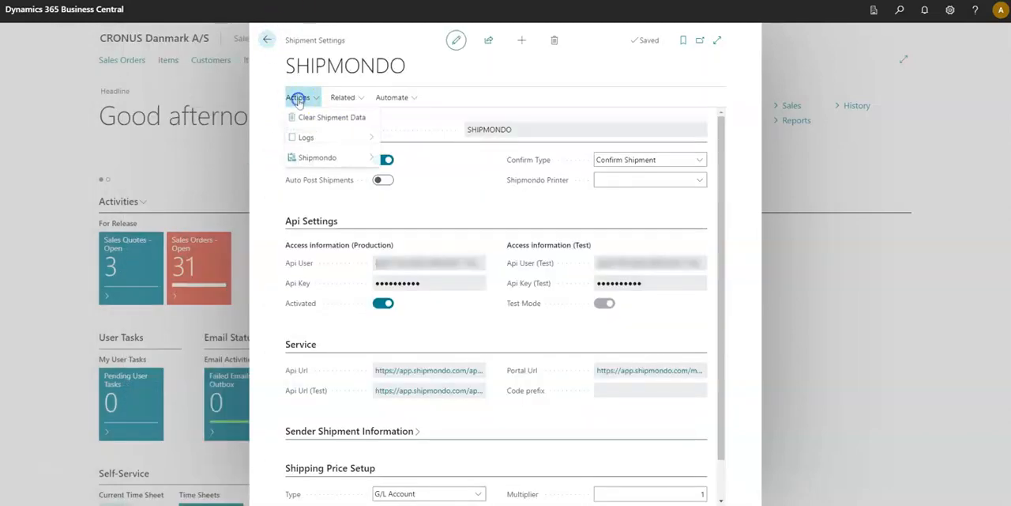
{"action": "mouse_move", "coordinate": [354, 160]}
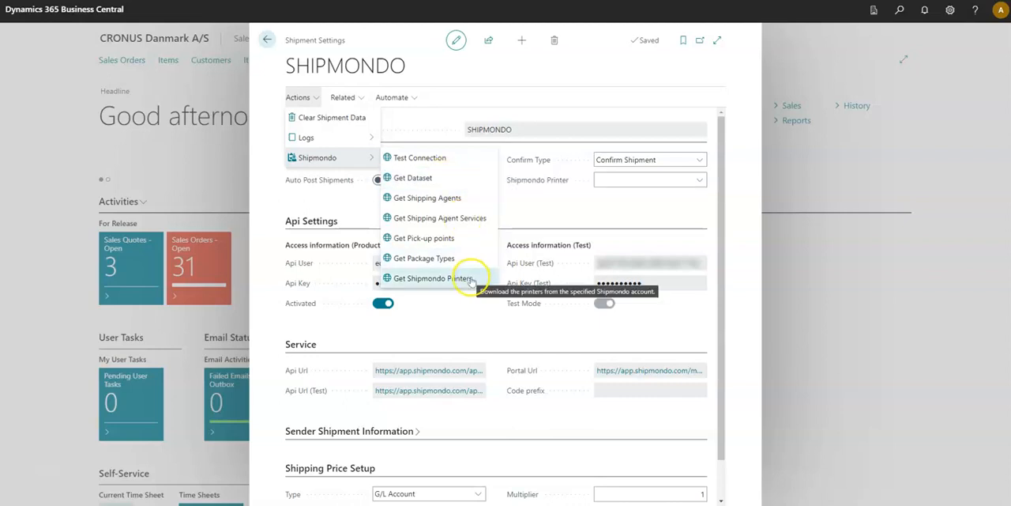
{"action": "left_click", "coordinate": [464, 178]}
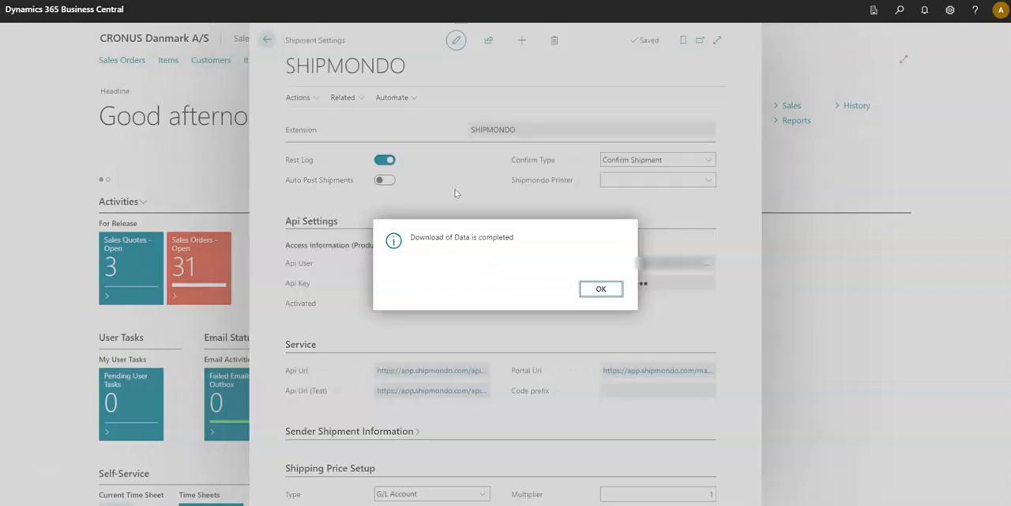
{"action": "left_click", "coordinate": [599, 289]}
{"action": "left_click", "coordinate": [699, 180]}
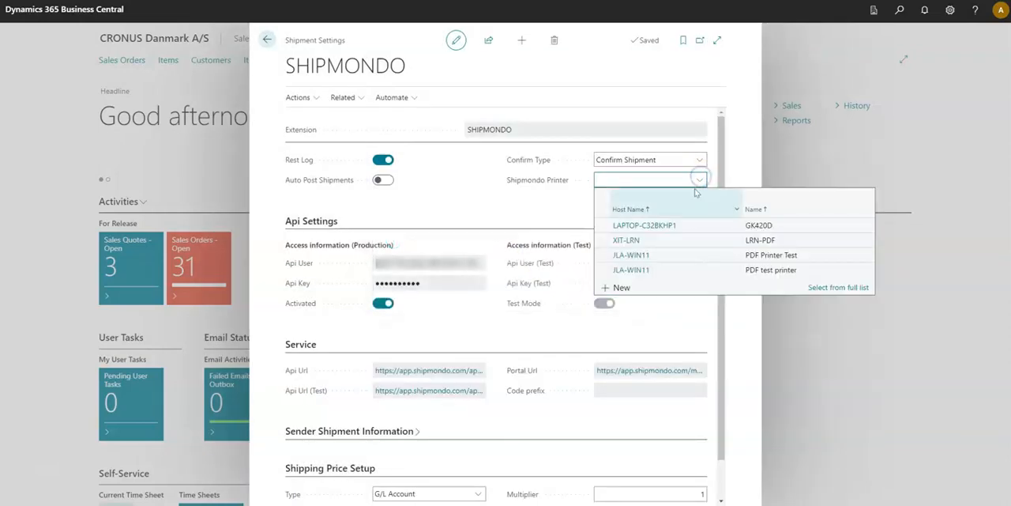
{"action": "left_click", "coordinate": [682, 255]}
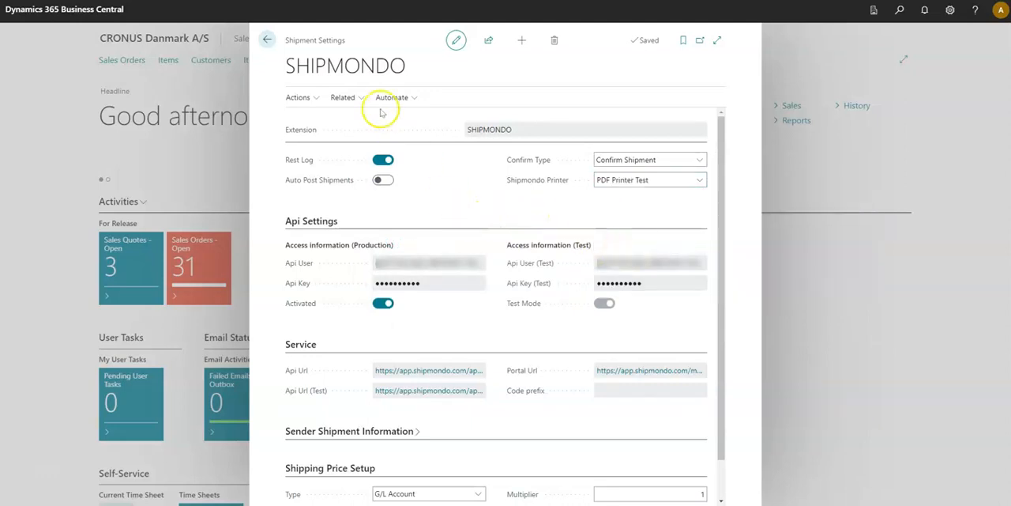
Review the list of shipping agents related to the Shipmondo setup and return to the shipment settings
{"action": "left_click", "coordinate": [348, 97]}
{"action": "left_click", "coordinate": [404, 133]}
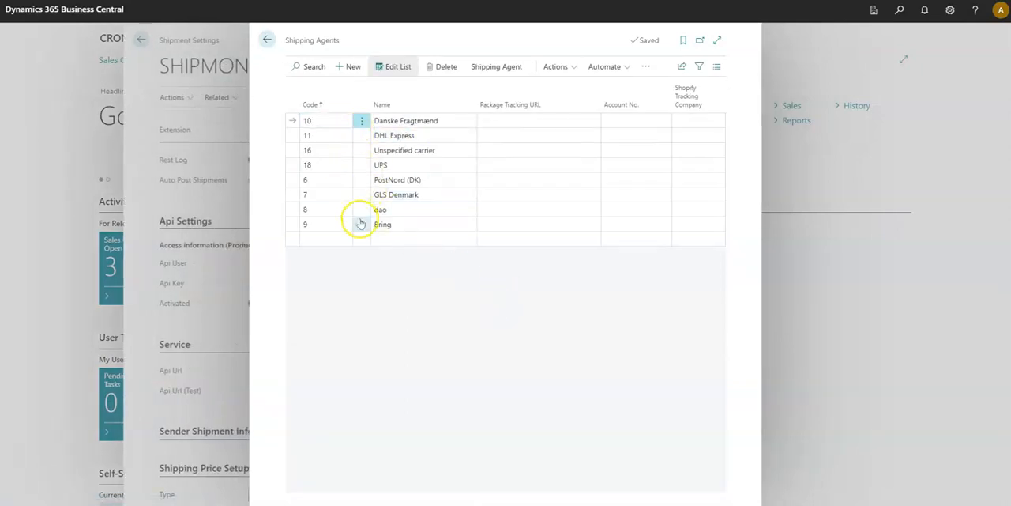
{"action": "left_click", "coordinate": [268, 41]}
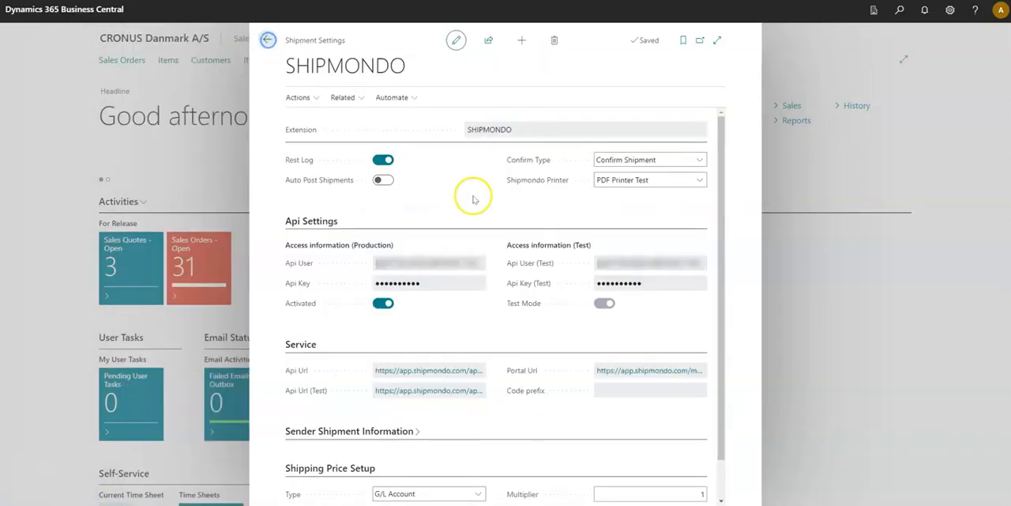